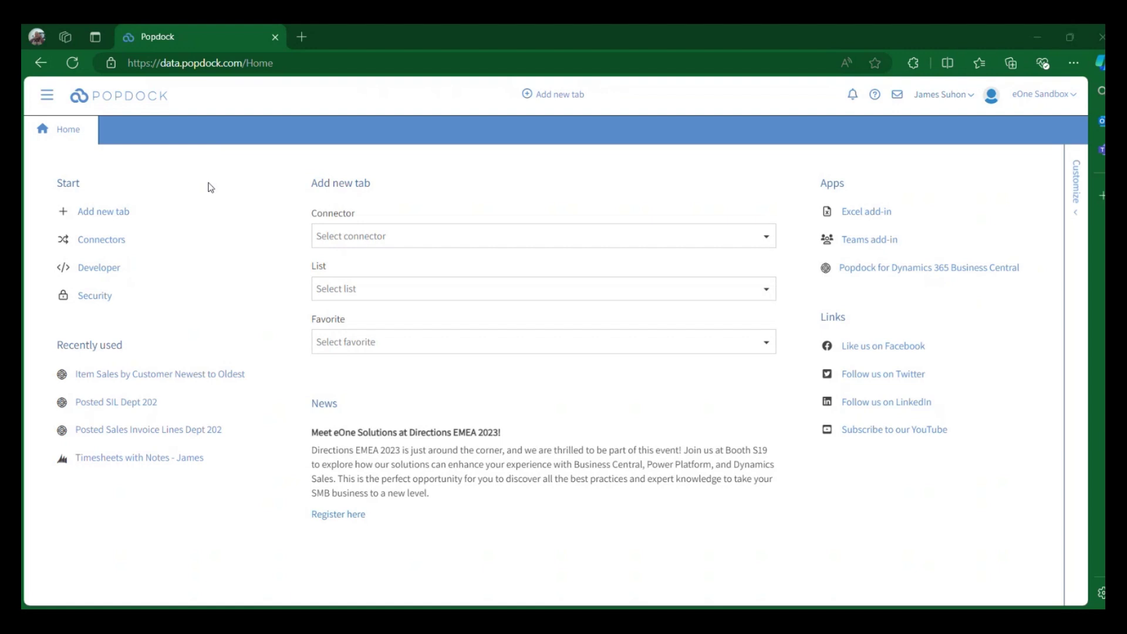
# Find the Dynamics GP connector "new GP Gateway stuff" by filtering the connectors by name, and open it for editing.
pyautogui.click(76, 241)
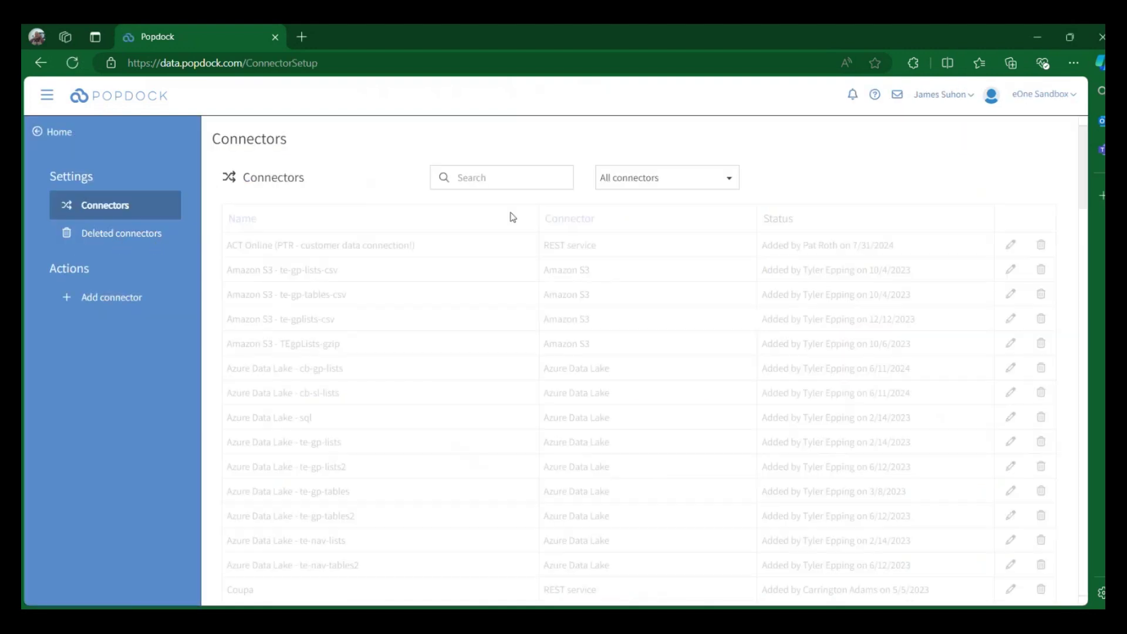
pyautogui.click(562, 181)
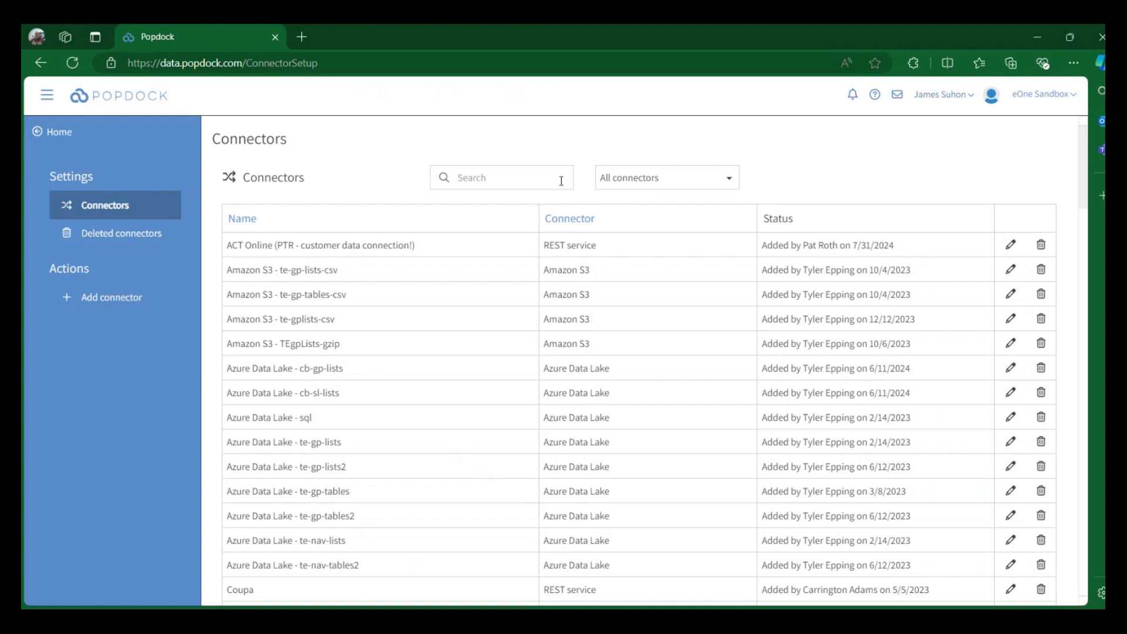
pyautogui.write('james new')
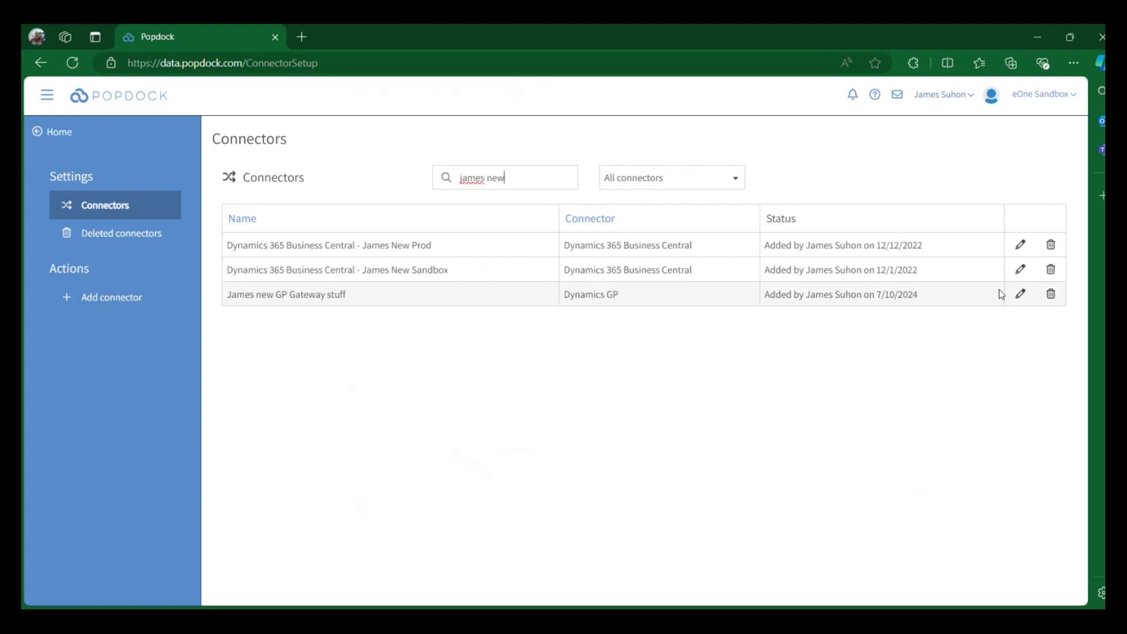
pyautogui.click(1020, 294)
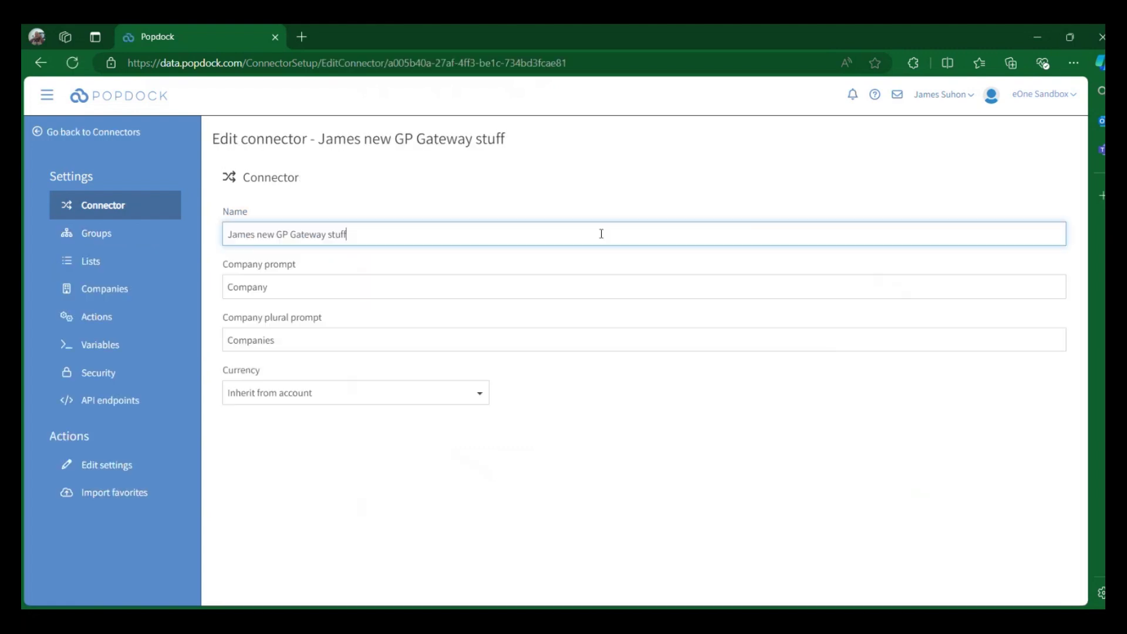
# Collapse the GP connector's standard lists and review the custom list types that can be added.
pyautogui.click(91, 261)
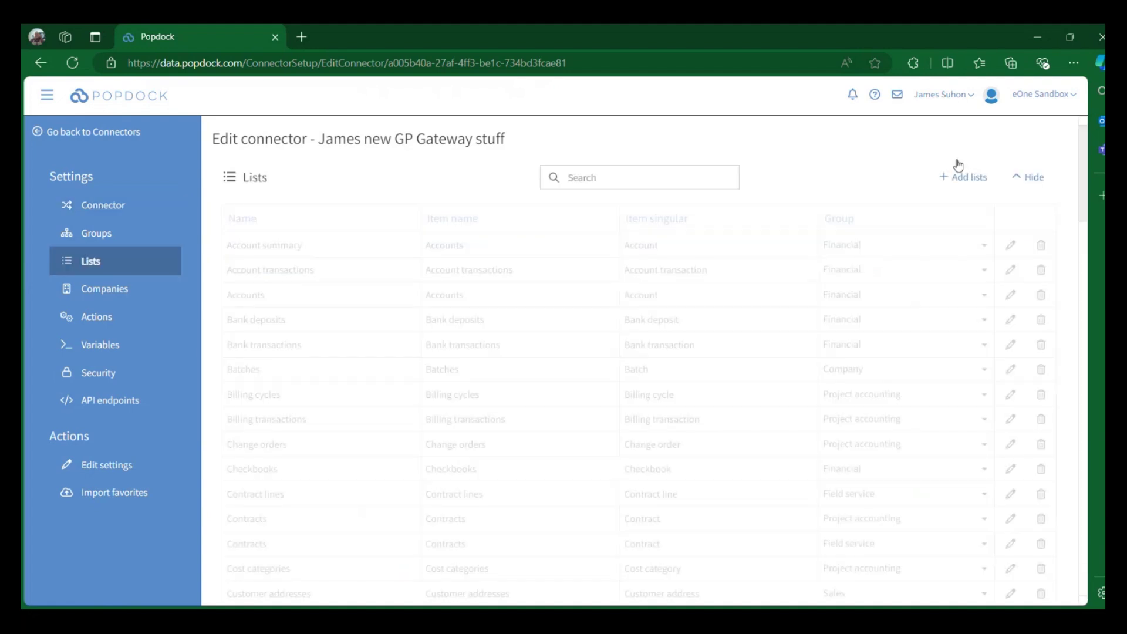
pyautogui.click(1029, 176)
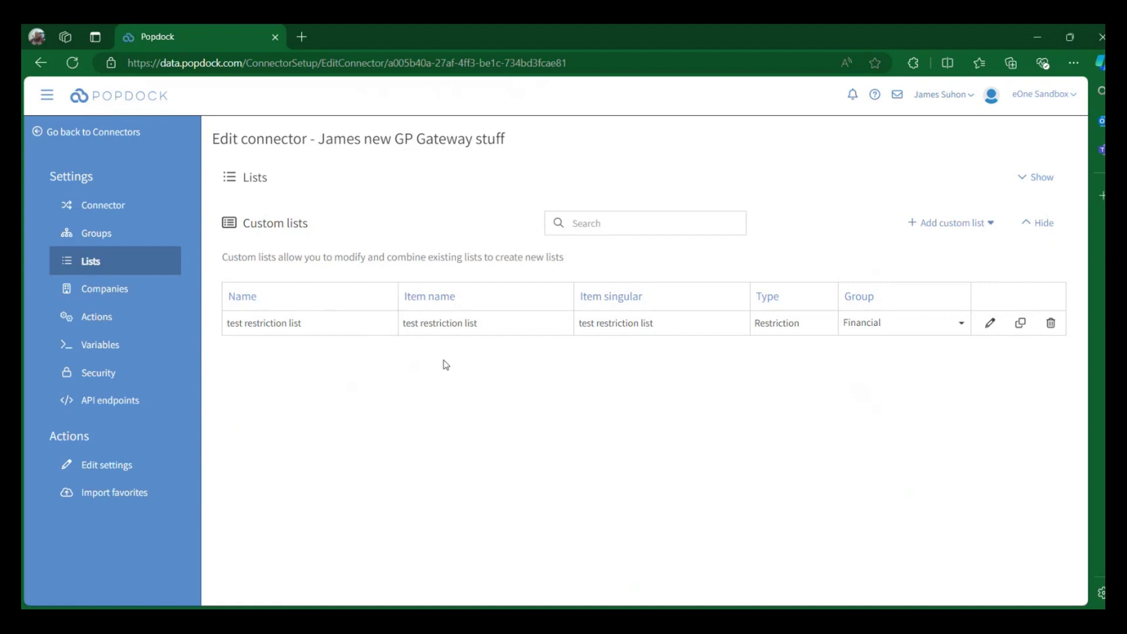
pyautogui.click(966, 223)
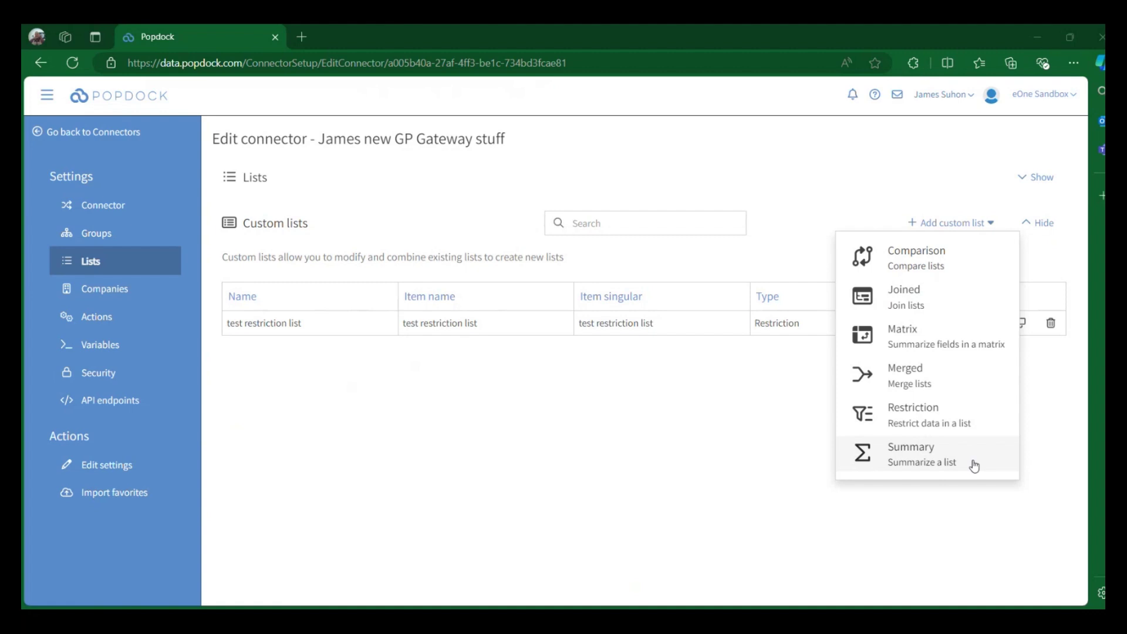
pyautogui.click(705, 468)
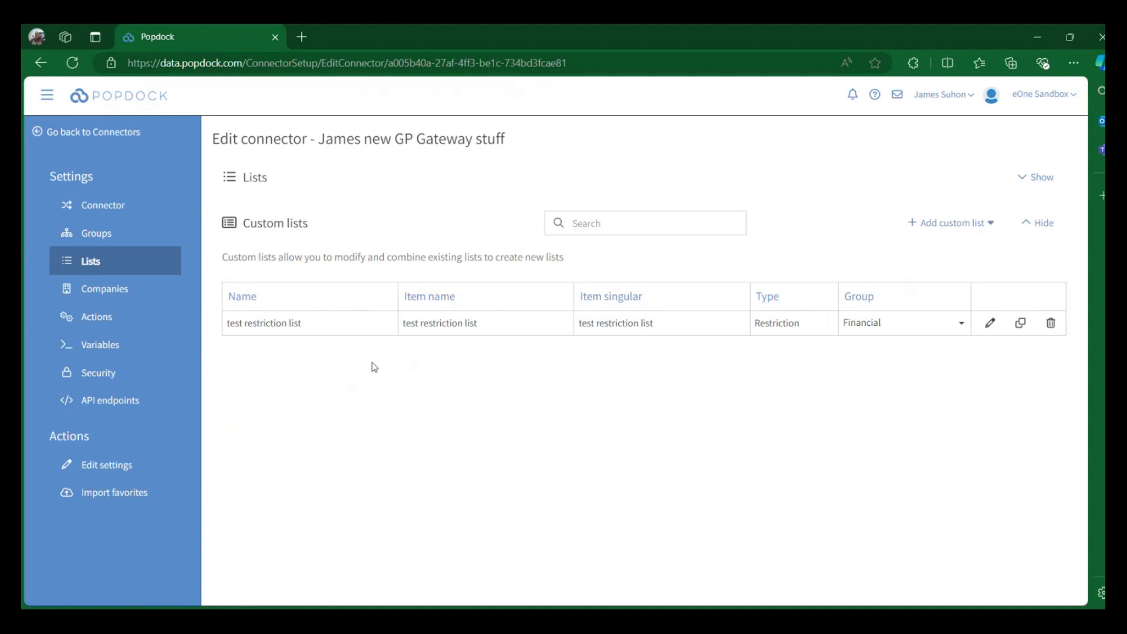
# Return to the connectors overview and open the Dynamics 365 Business Central "Sandbox 2.0" connector for editing.
pyautogui.click(116, 138)
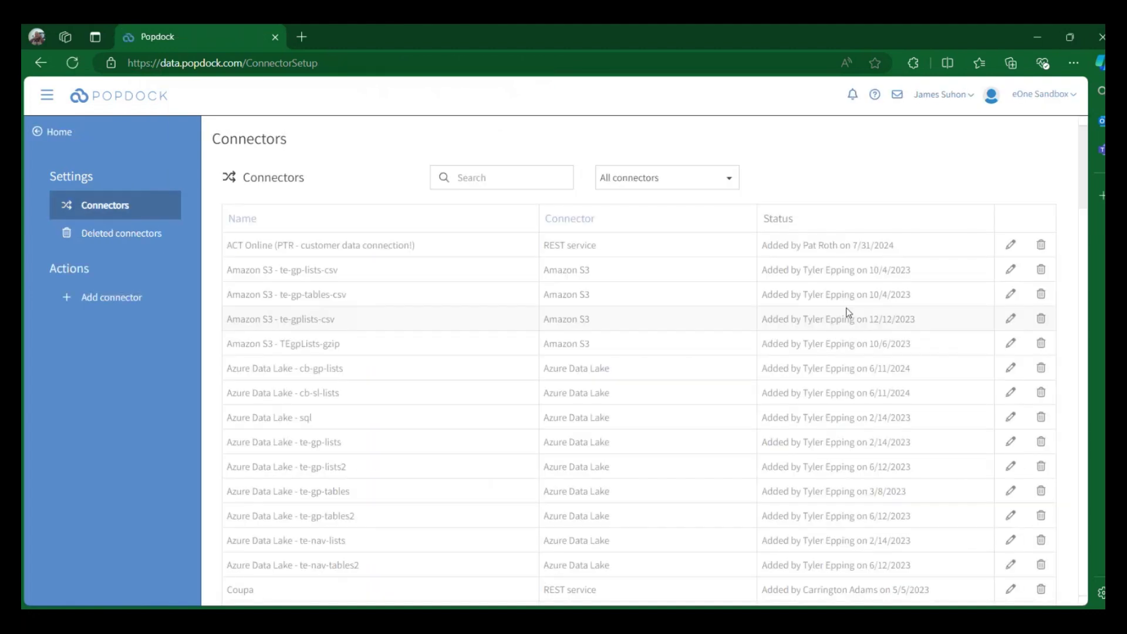
pyautogui.scroll(-4, 714, 351)
pyautogui.scroll(-2, 714, 351)
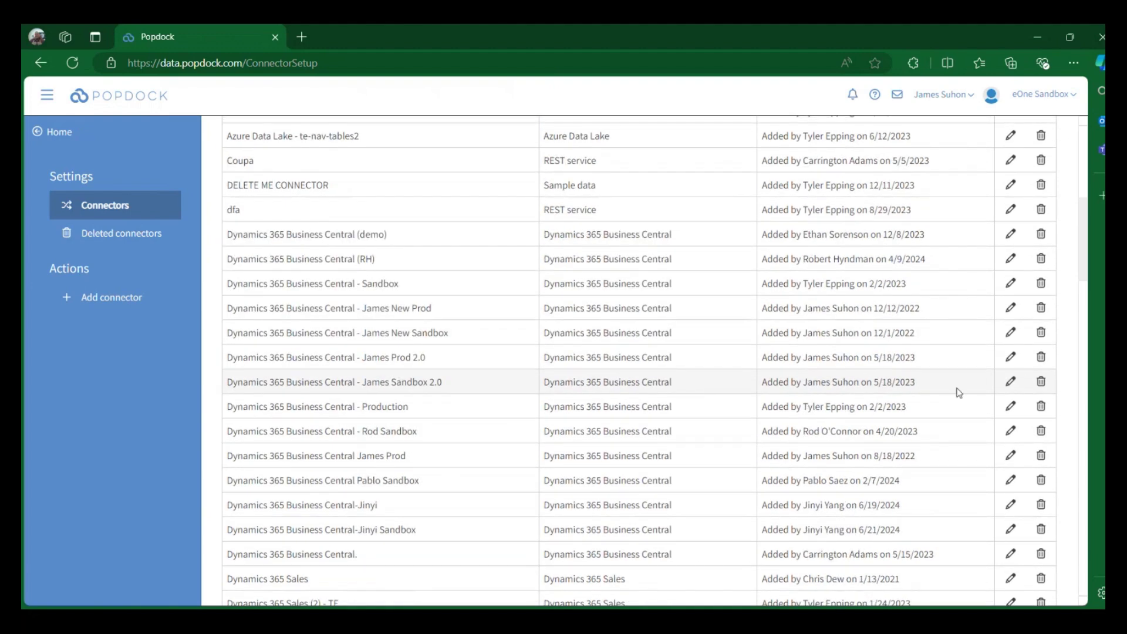
pyautogui.click(1012, 386)
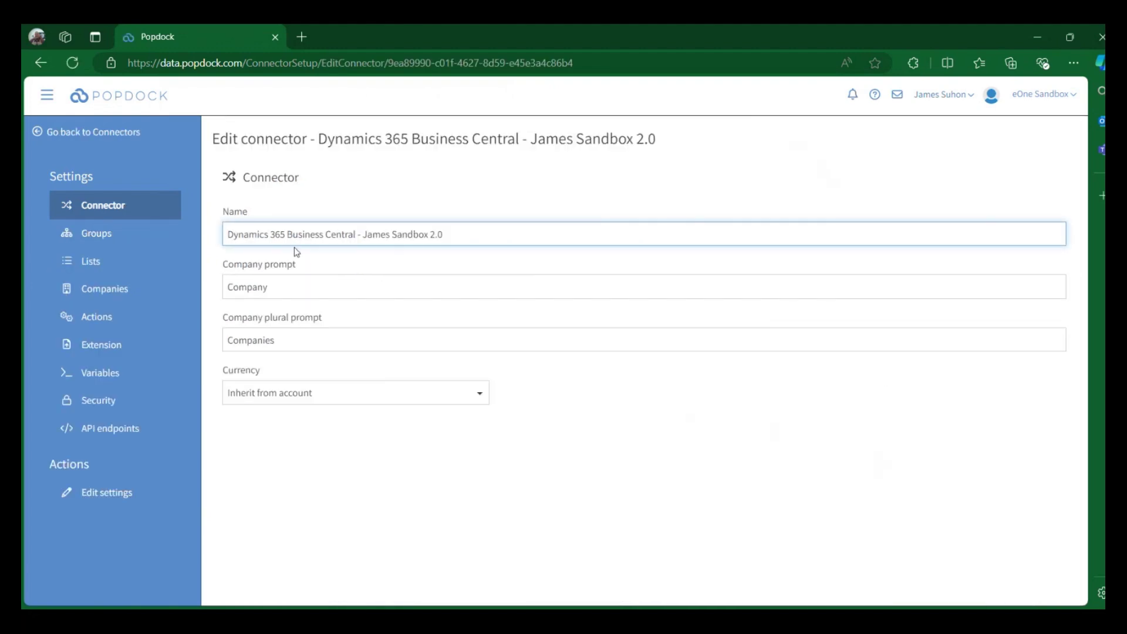
# Collapse the sandbox connector's standard lists and examine its Query builder lists.
pyautogui.click(131, 262)
pyautogui.click(1024, 176)
pyautogui.scroll(-3, 1029, 316)
pyautogui.scroll(-3, 1030, 317)
pyautogui.click(1032, 316)
pyautogui.scroll(6, 921, 335)
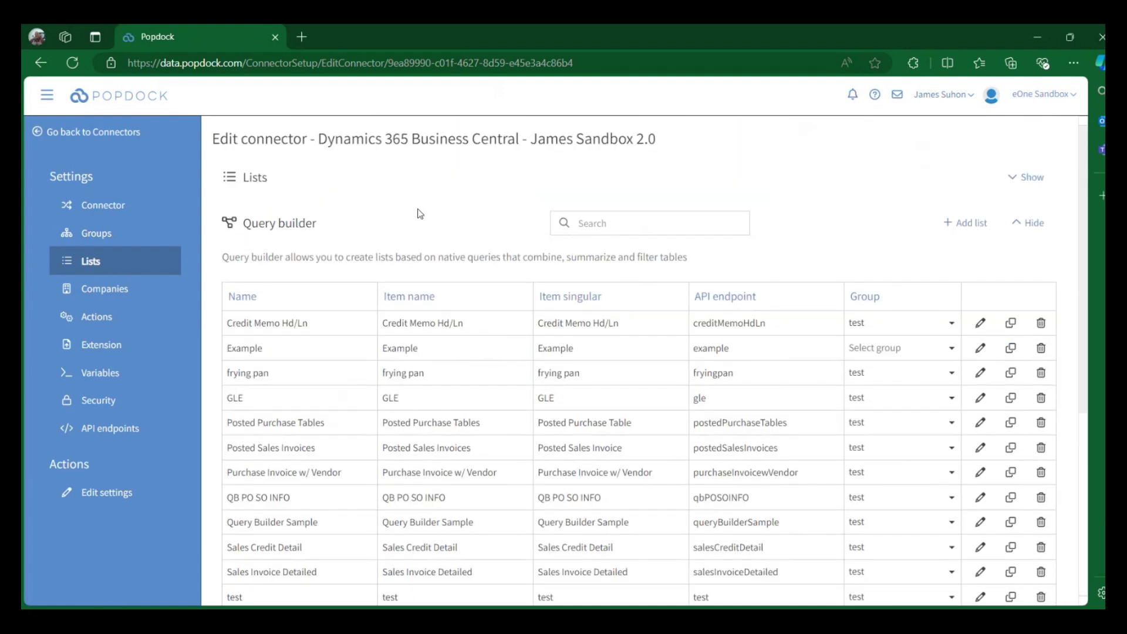
pyautogui.moveTo(538, 139); pyautogui.dragTo(660, 157)
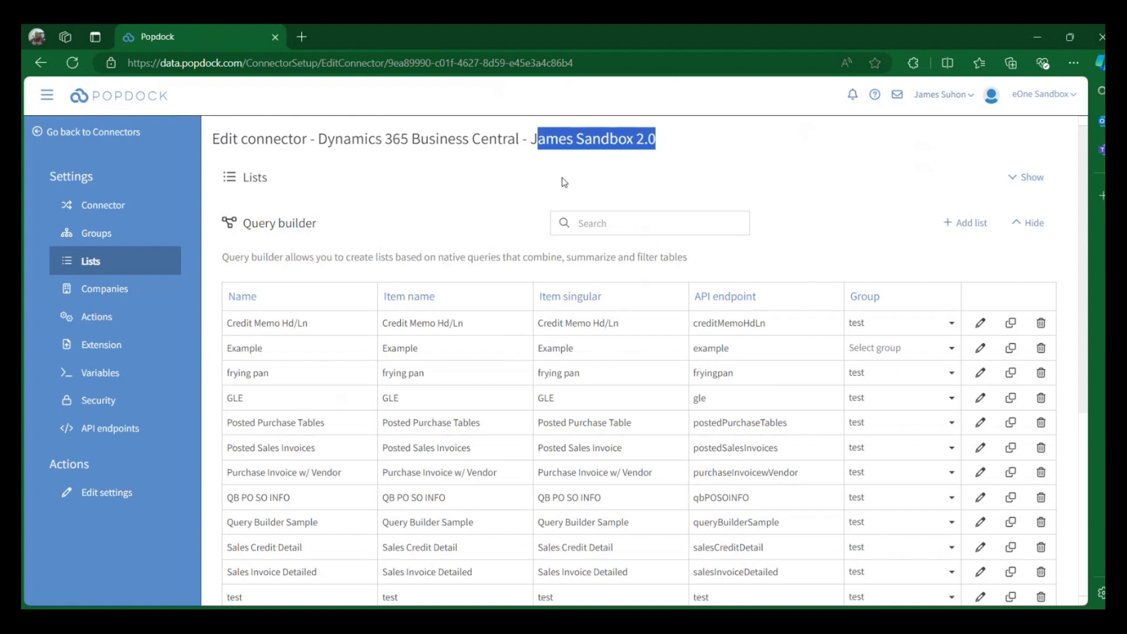
pyautogui.click(488, 201)
pyautogui.scroll(-4, 496, 201)
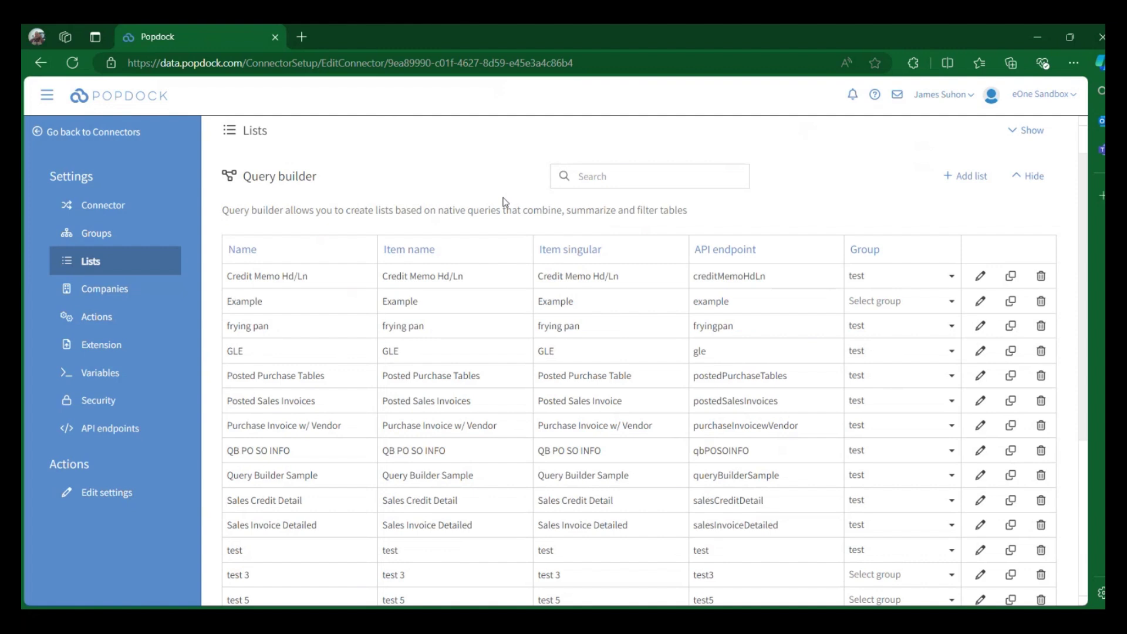
pyautogui.scroll(3, 851, 373)
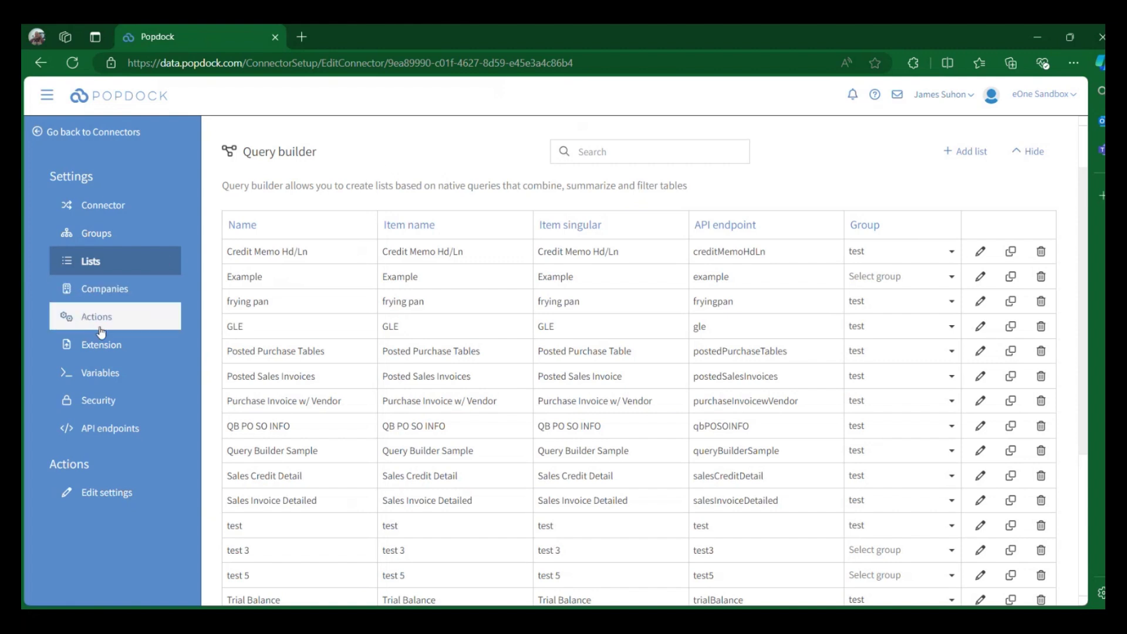
# Examine the resources and dependencies in the sandbox connector's extension settings.
pyautogui.click(103, 347)
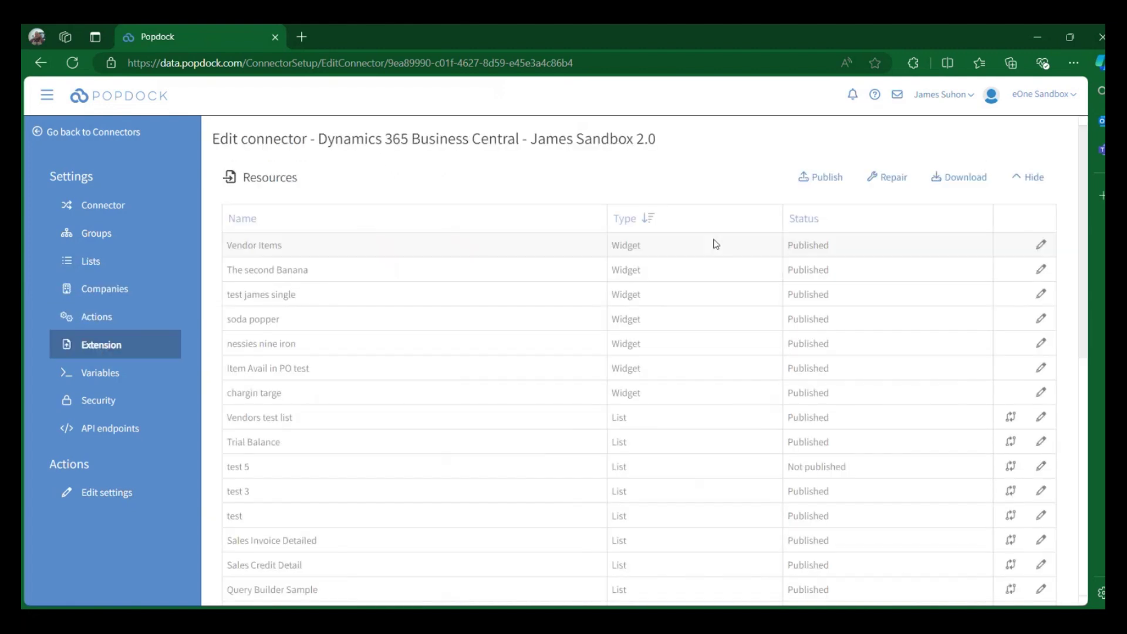
pyautogui.scroll(-8, 647, 236)
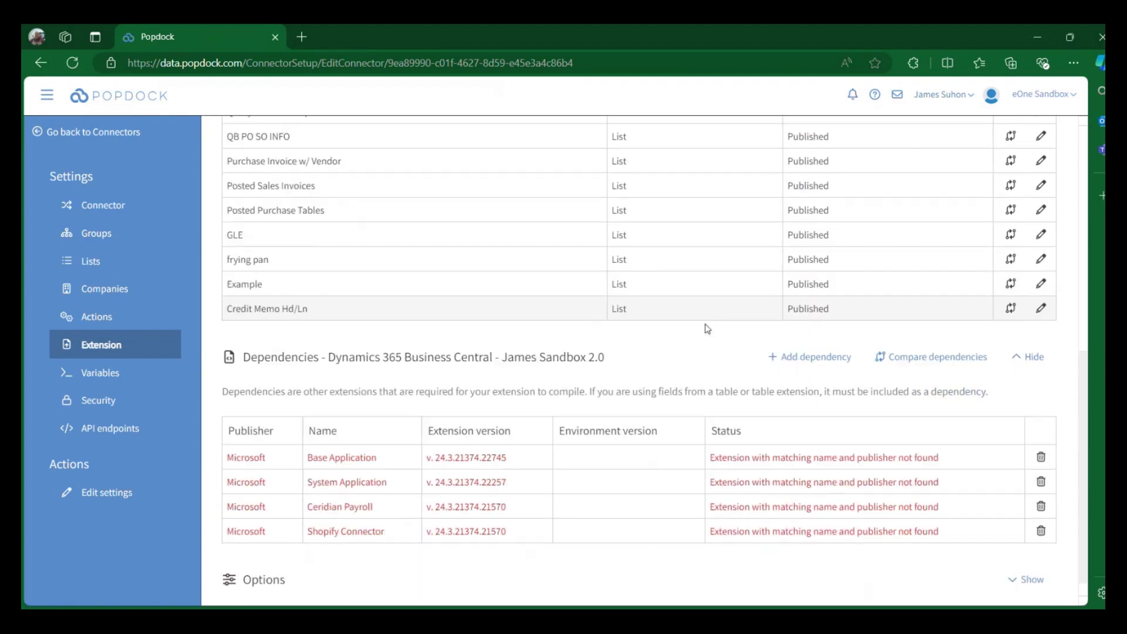
pyautogui.scroll(8, 708, 316)
pyautogui.scroll(2, 693, 302)
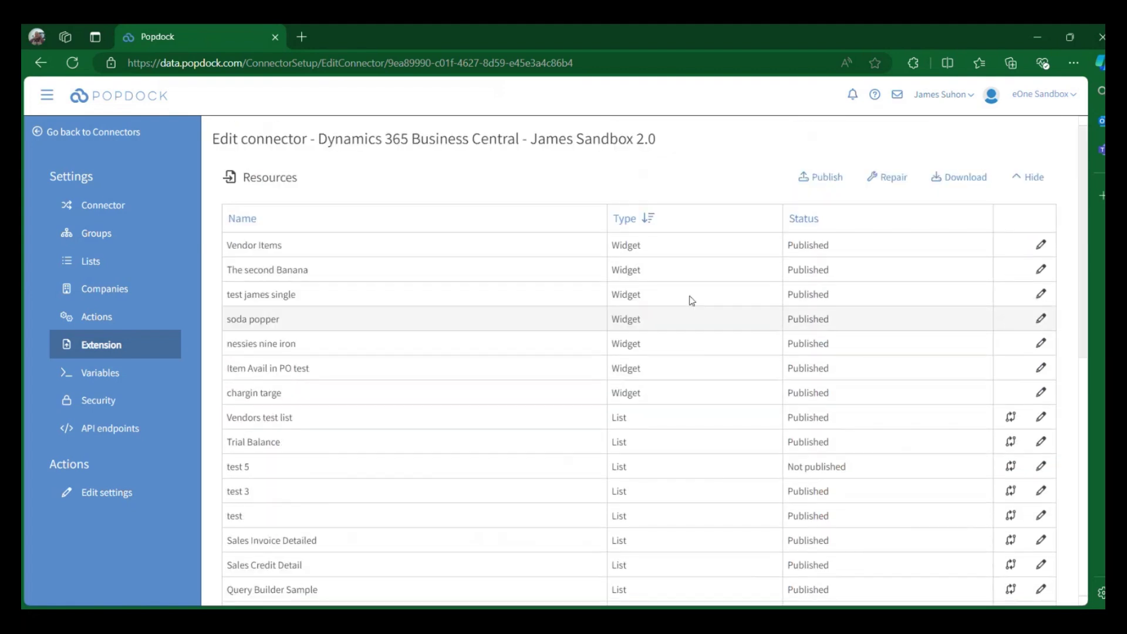
pyautogui.scroll(-8, 646, 328)
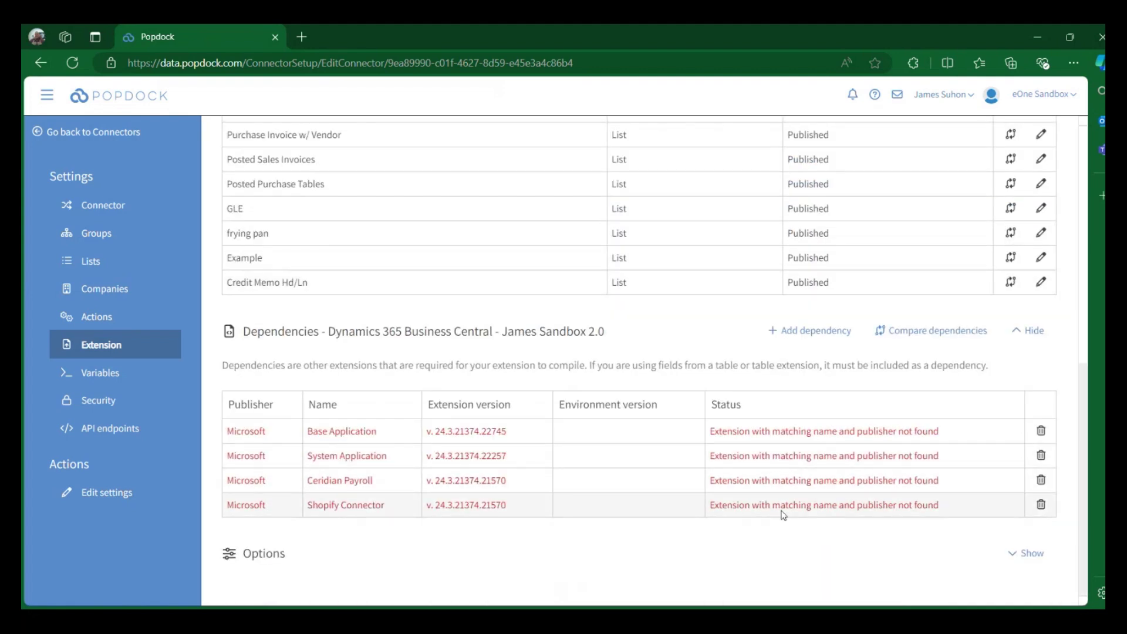
pyautogui.scroll(10, 647, 360)
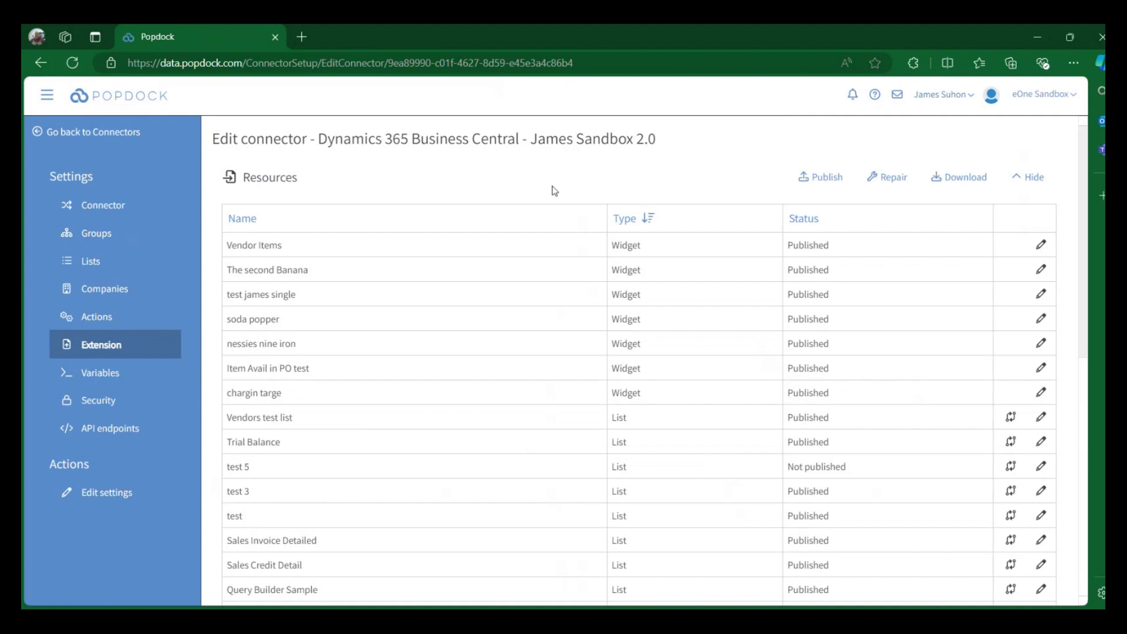
# Return to the connectors overview and open the Dynamics 365 Business Central "Prod 2.0" connector for editing.
pyautogui.click(112, 135)
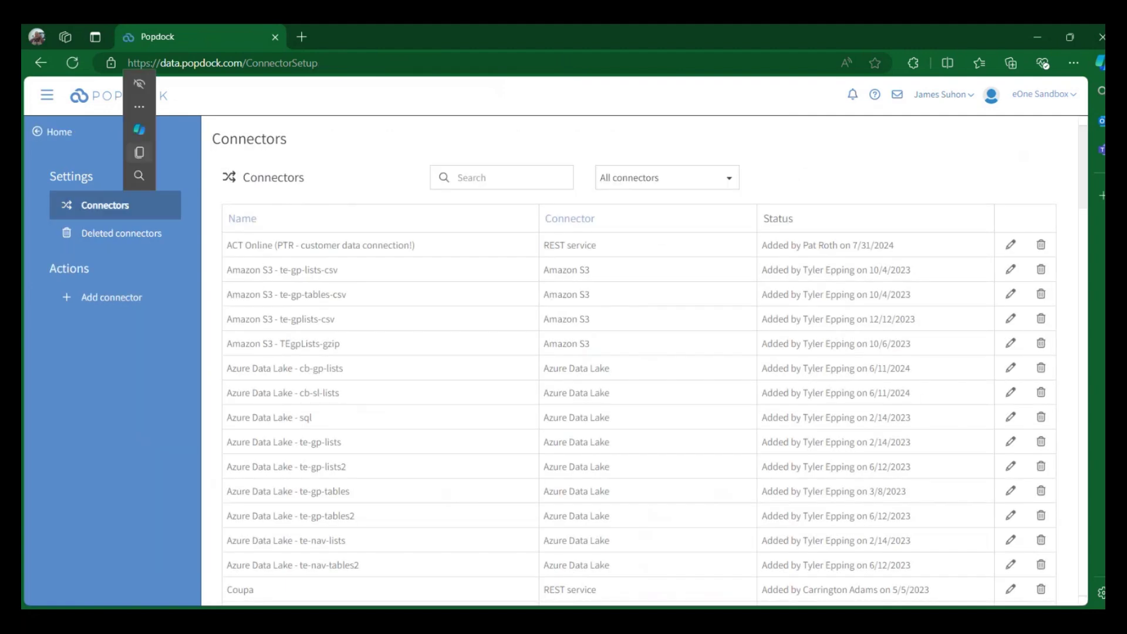
pyautogui.scroll(-8, 789, 311)
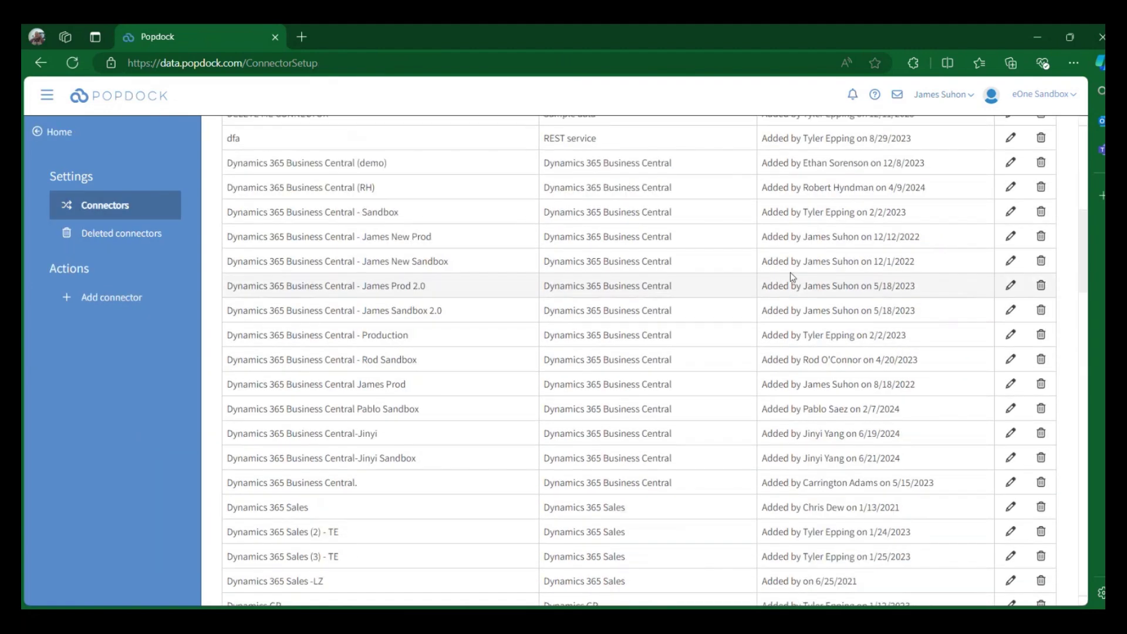
pyautogui.click(1011, 285)
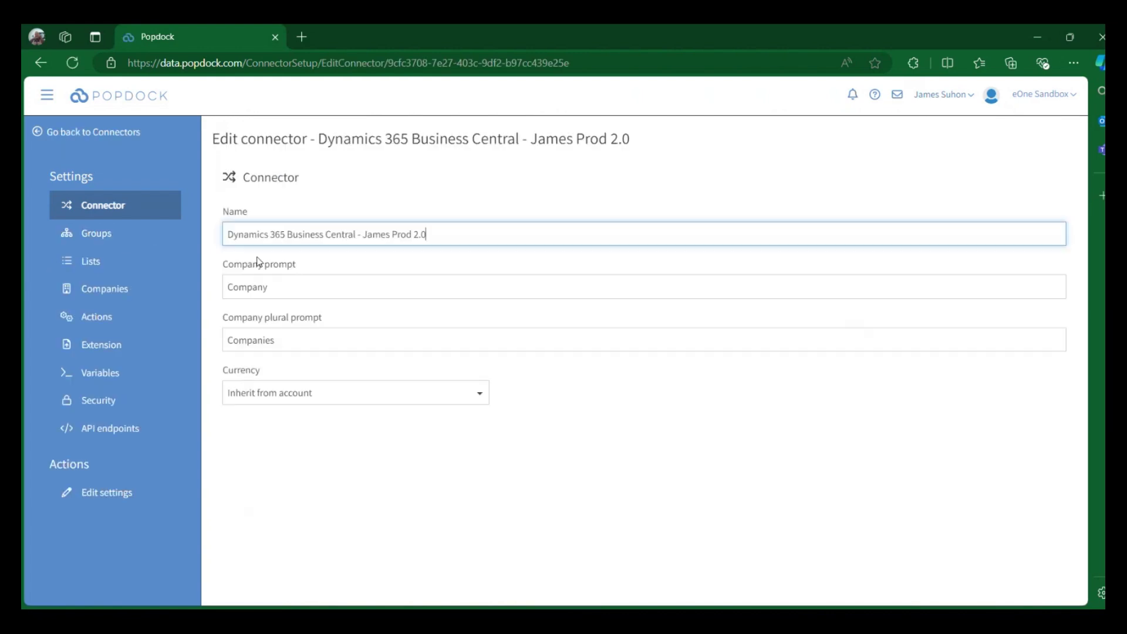
# Collapse the production connector's standard lists to check which custom list sections it offers, and expand them again.
pyautogui.click(145, 269)
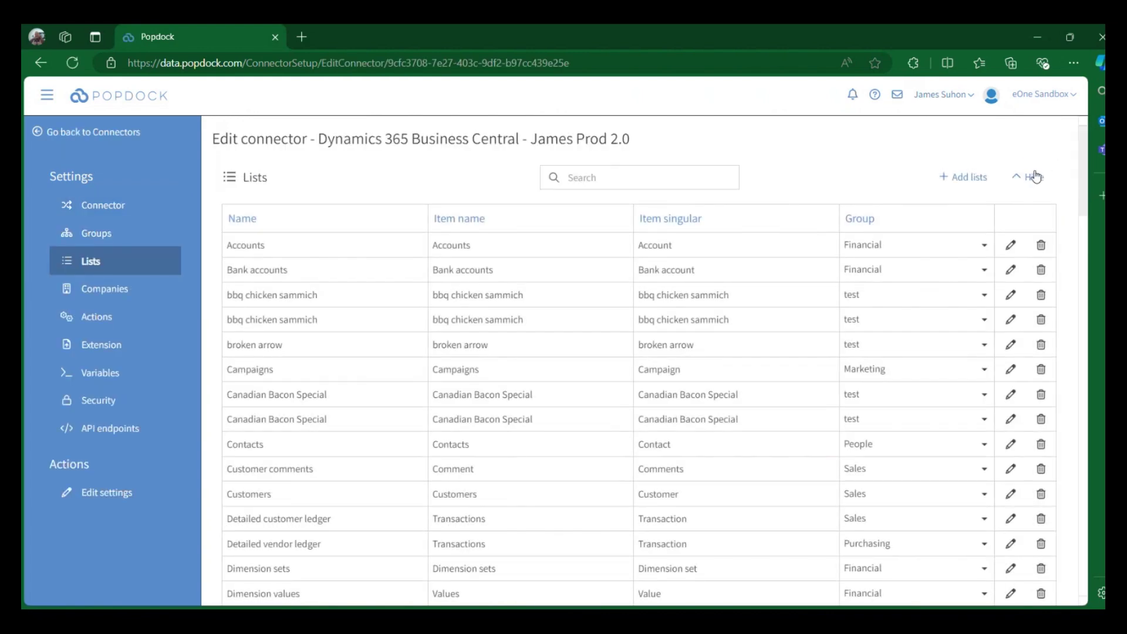
pyautogui.click(1032, 176)
pyautogui.scroll(-2, 387, 235)
pyautogui.scroll(2, 561, 227)
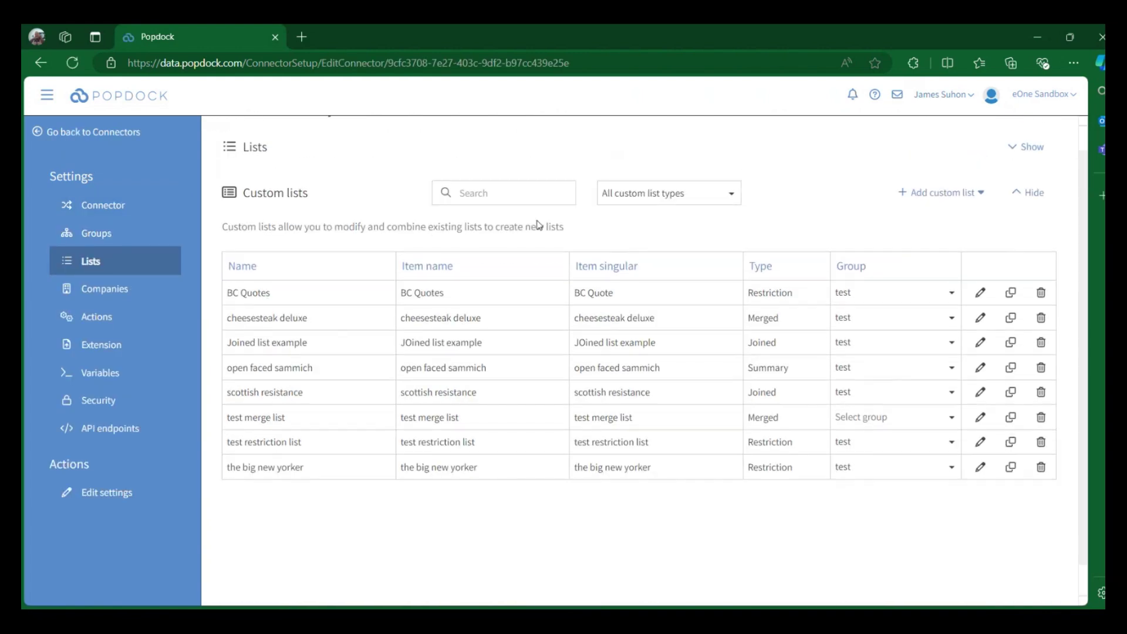
pyautogui.click(1028, 177)
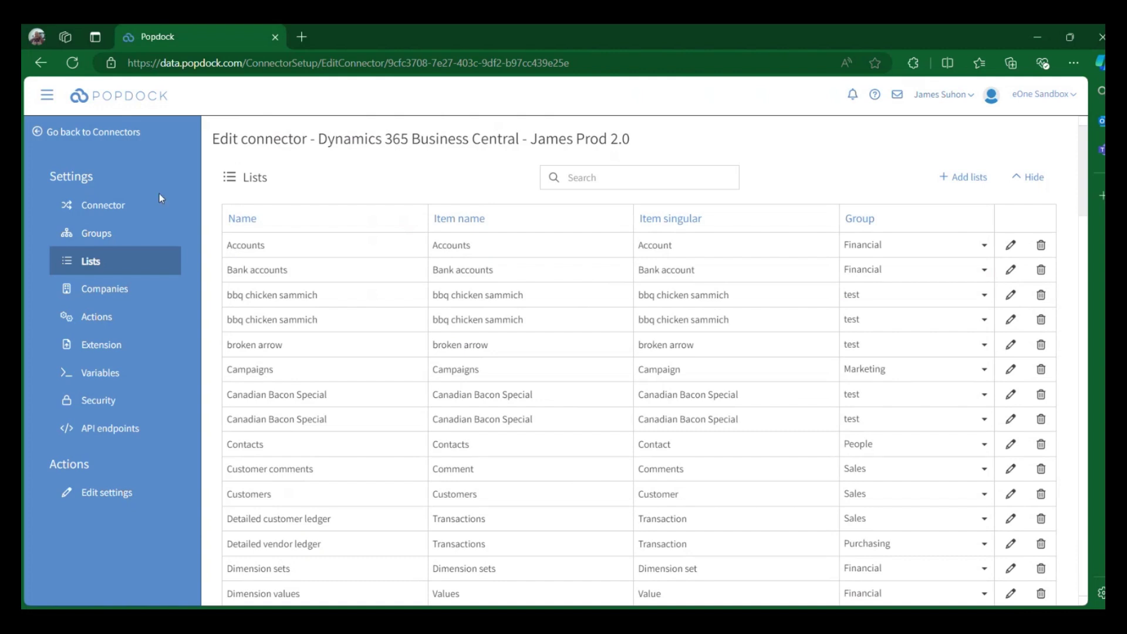
# Assign the Dynamics 365 Business Central "Sandbox 2.0" connector as the sandbox connector in the production connector's extension settings.
pyautogui.click(101, 345)
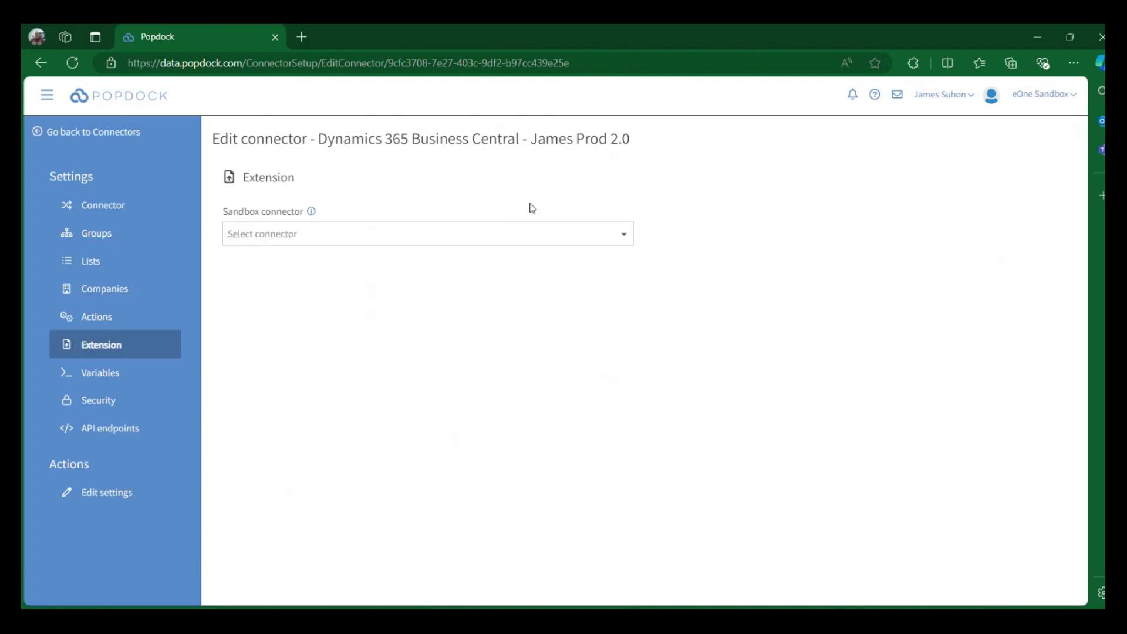
pyautogui.click(531, 234)
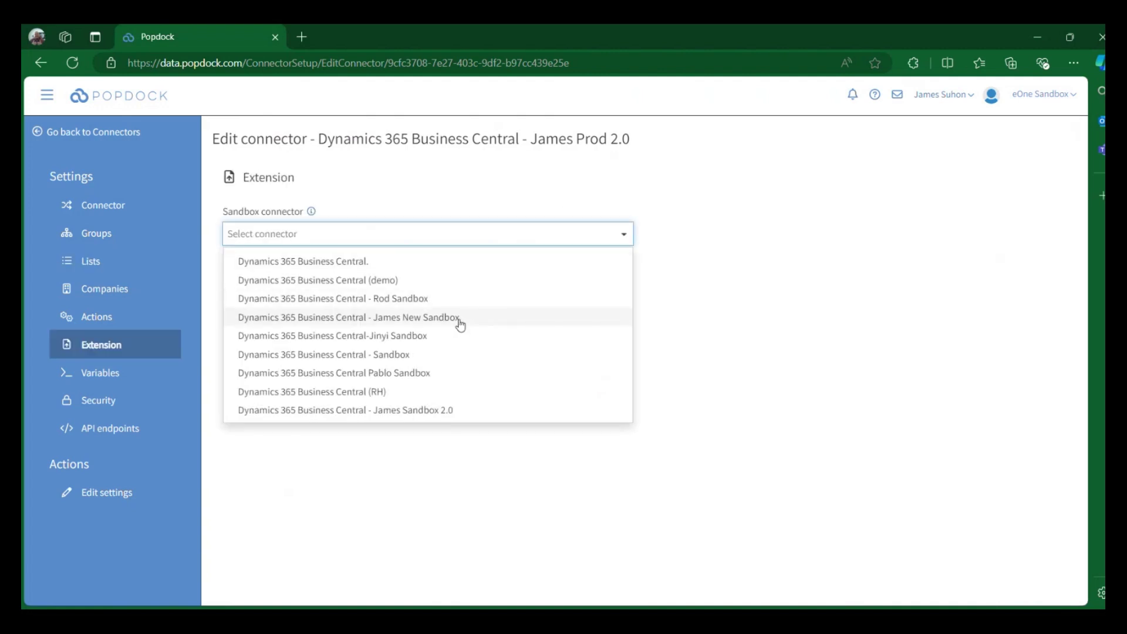
pyautogui.click(453, 410)
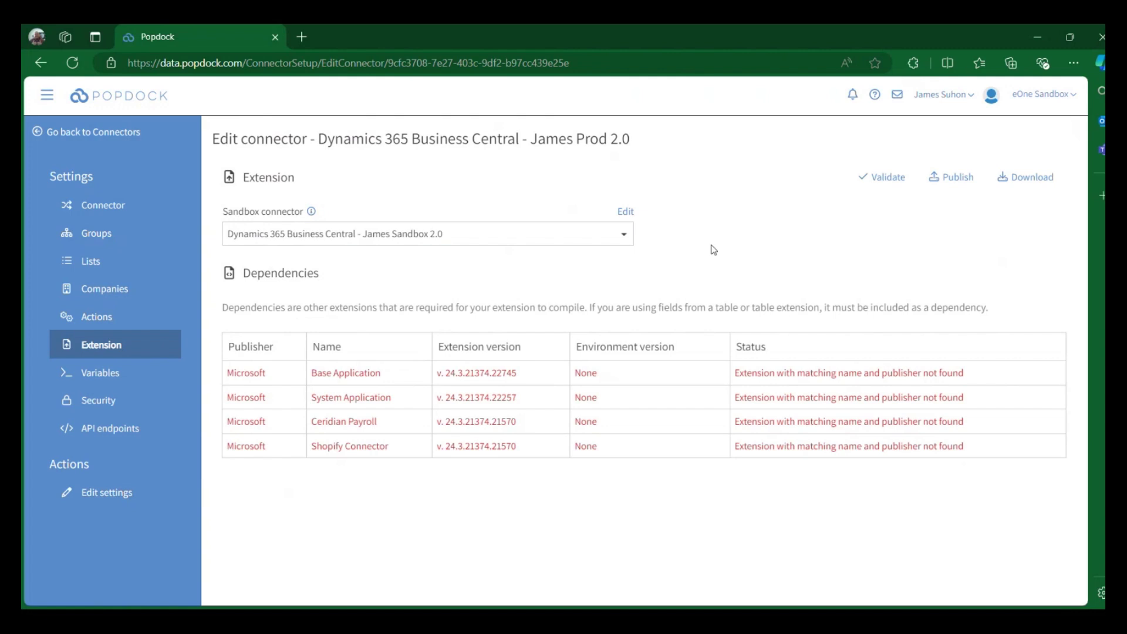